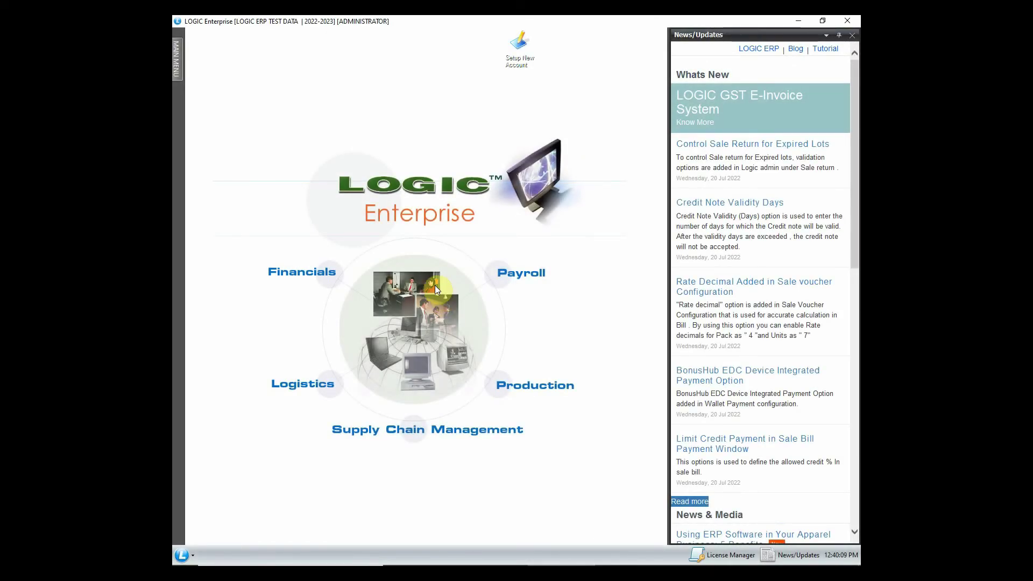
Step: Generate the Financial Reports Ledger for all accounts from 01/04/2022 to 23/08/2022
{"action": "left_click", "coordinate": [171, 68]}
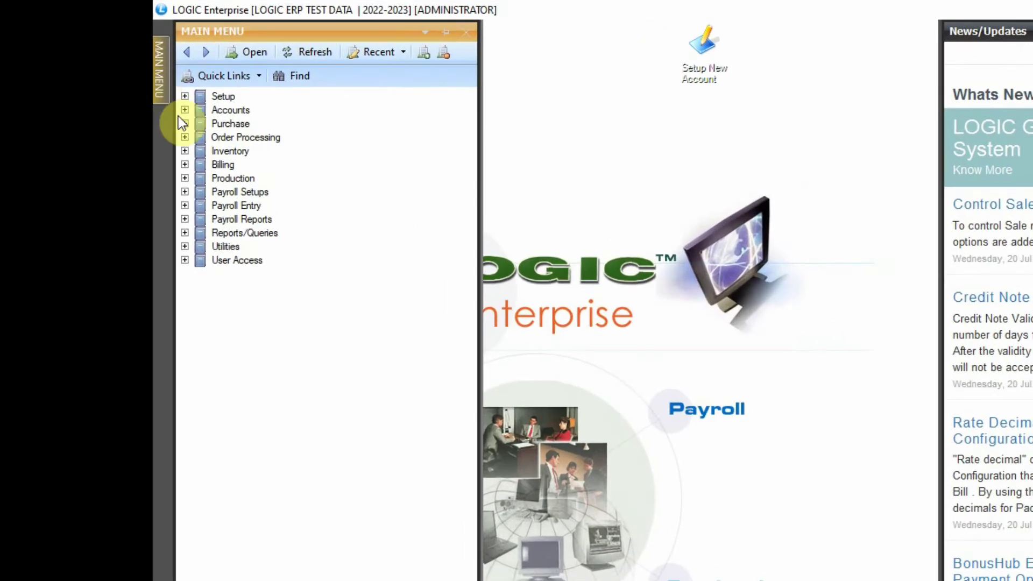
{"action": "left_click", "coordinate": [206, 235]}
{"action": "left_click", "coordinate": [185, 233]}
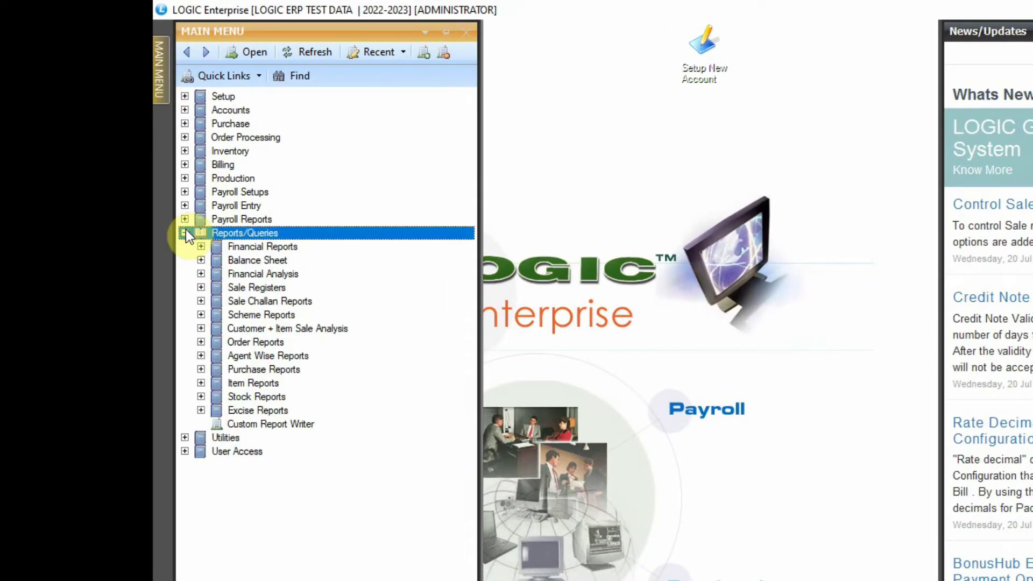
{"action": "left_click", "coordinate": [200, 245]}
{"action": "left_click", "coordinate": [264, 314]}
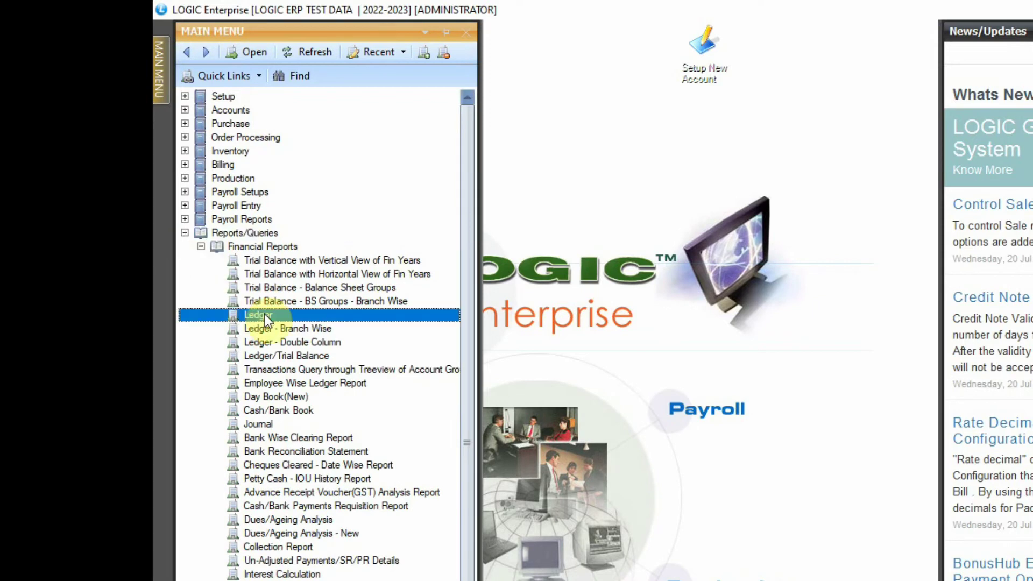
{"action": "double_click", "coordinate": [320, 214]}
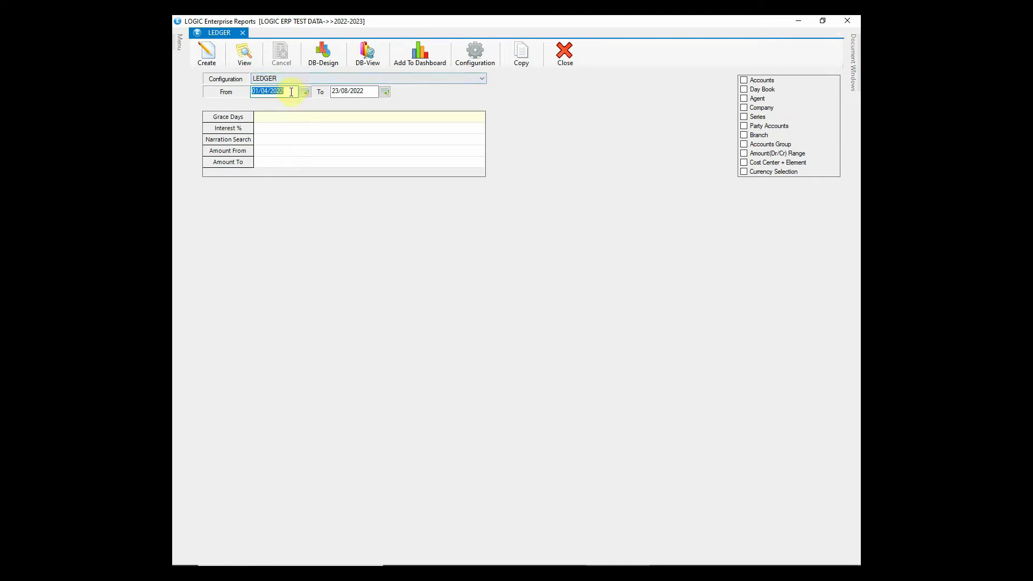
{"action": "left_click", "coordinate": [343, 92]}
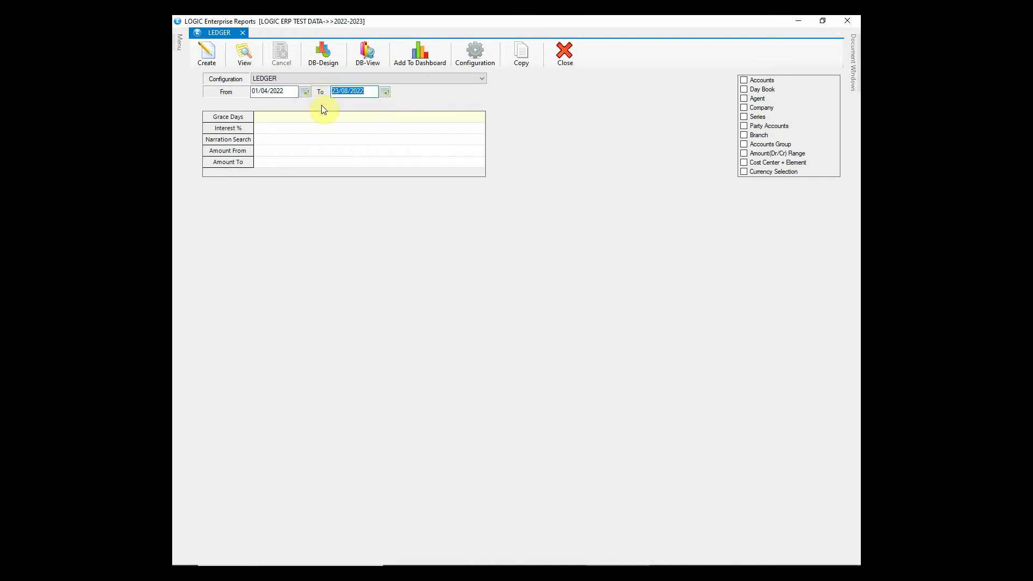
{"action": "left_click", "coordinate": [207, 54]}
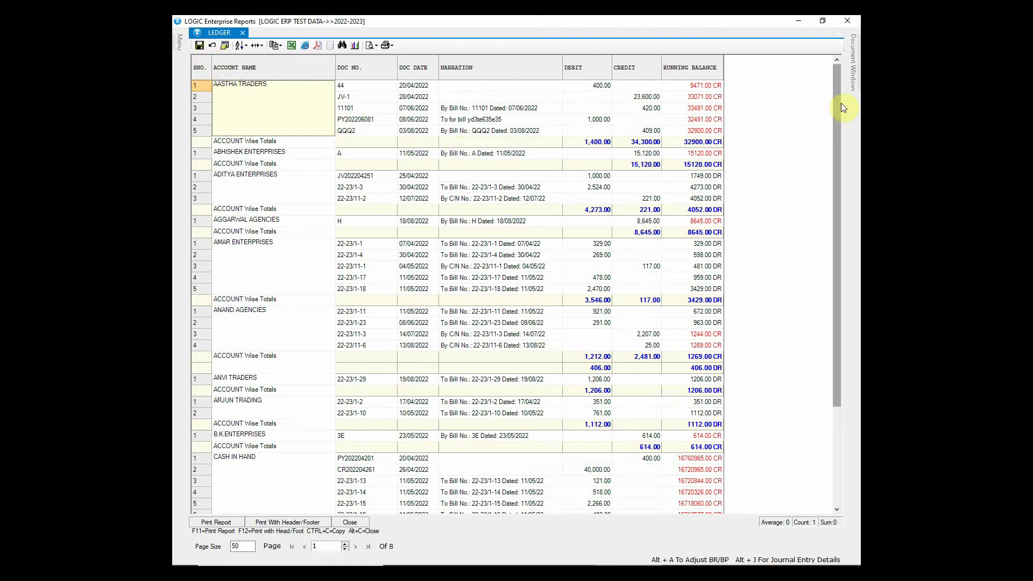
{"action": "mouse_move", "coordinate": [837, 99]}
{"action": "left_mouse_down"}
{"action": "mouse_move", "coordinate": [838, 127]}
{"action": "mouse_move", "coordinate": [837, 99]}
{"action": "left_mouse_up"}
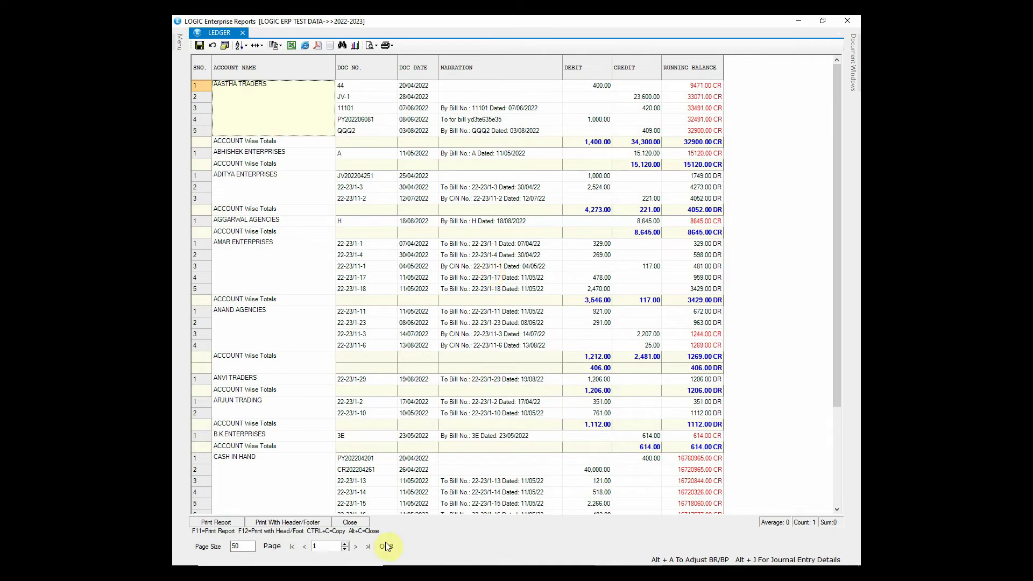
Step: Close the report grid and keep LEDGER as the report configuration
{"action": "left_click", "coordinate": [350, 523]}
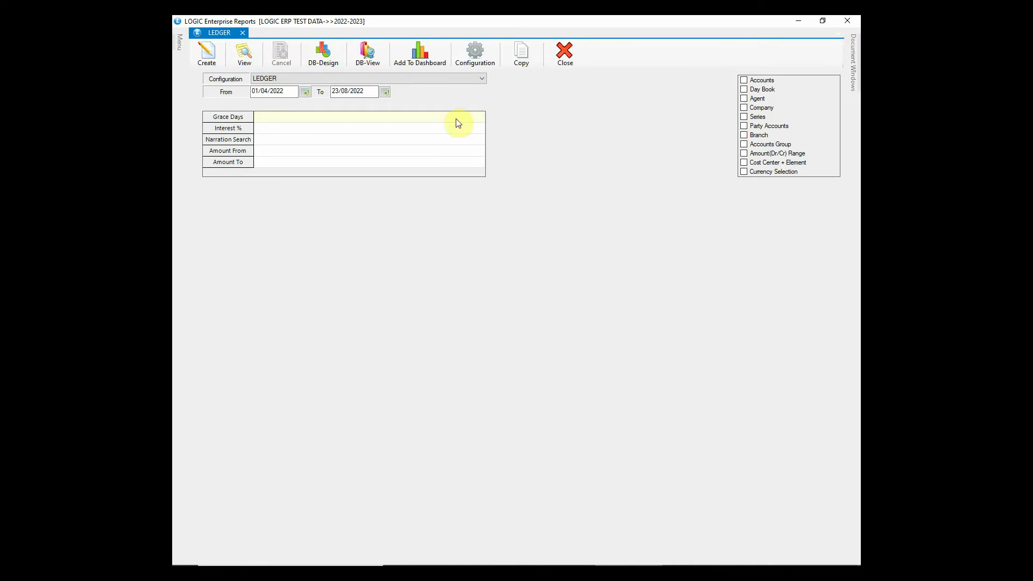
{"action": "left_click", "coordinate": [463, 77]}
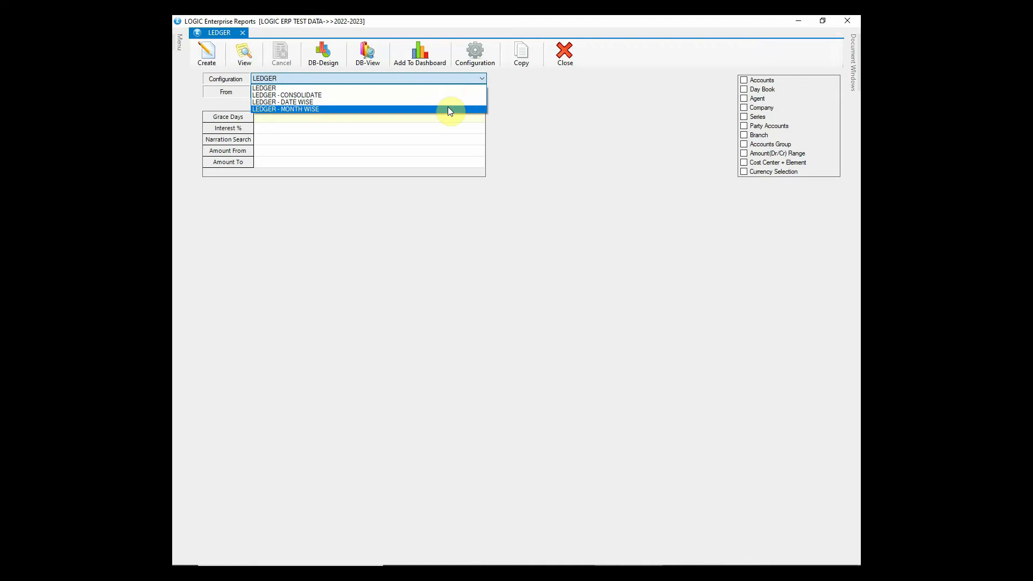
{"action": "left_click", "coordinate": [456, 81]}
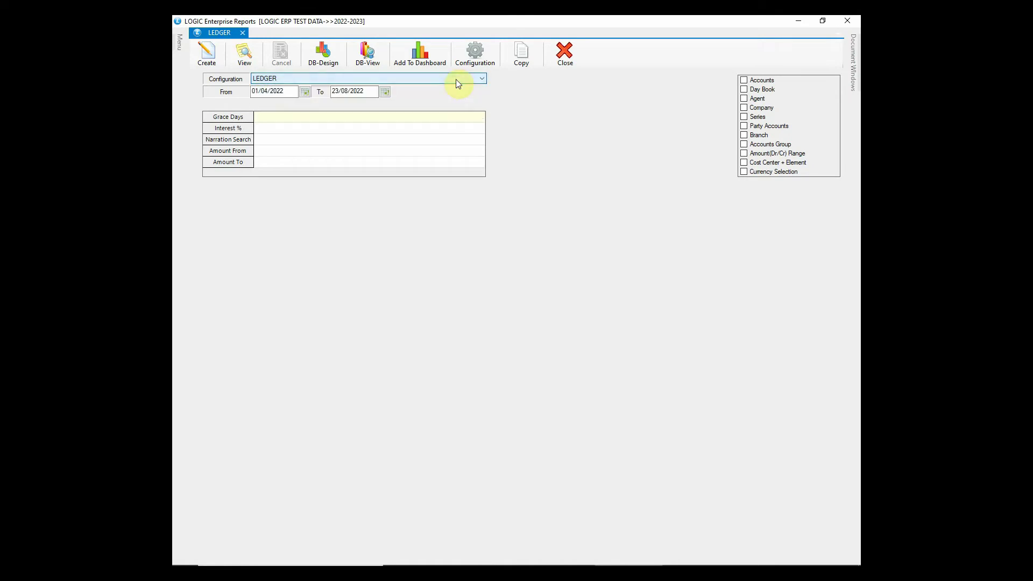
{"action": "left_click", "coordinate": [481, 54]}
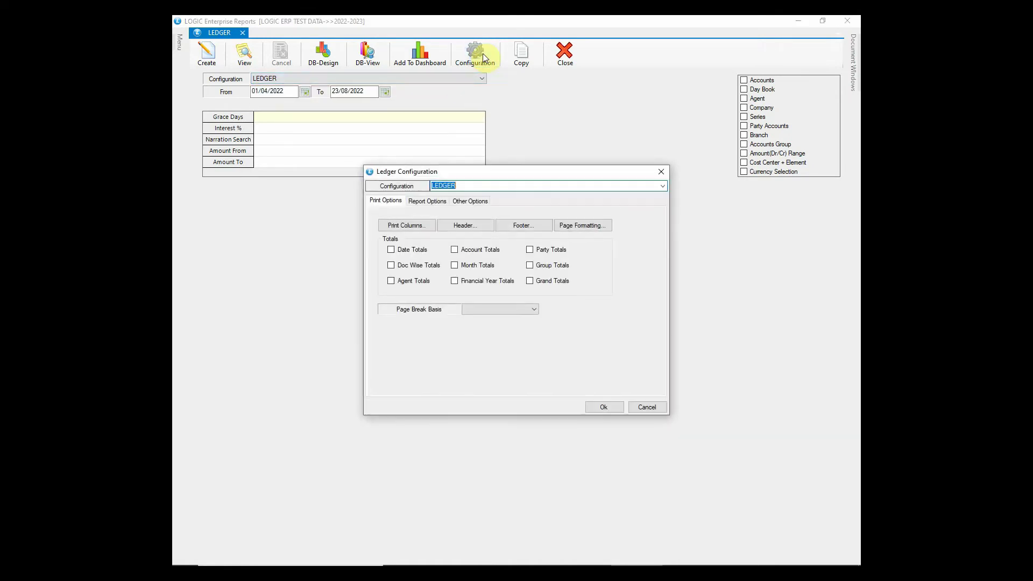
{"action": "left_click", "coordinate": [422, 200]}
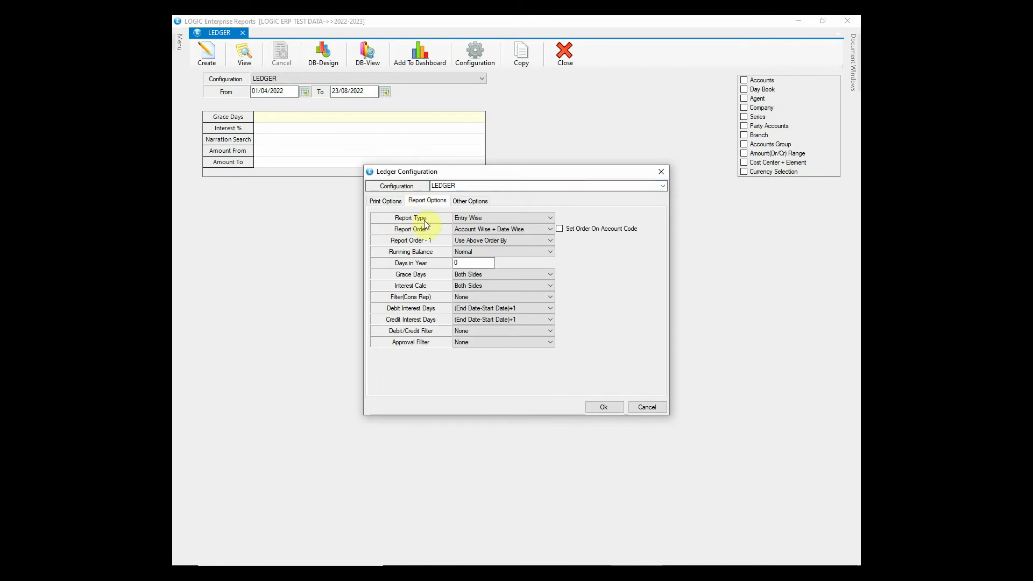
{"action": "left_click", "coordinate": [529, 217]}
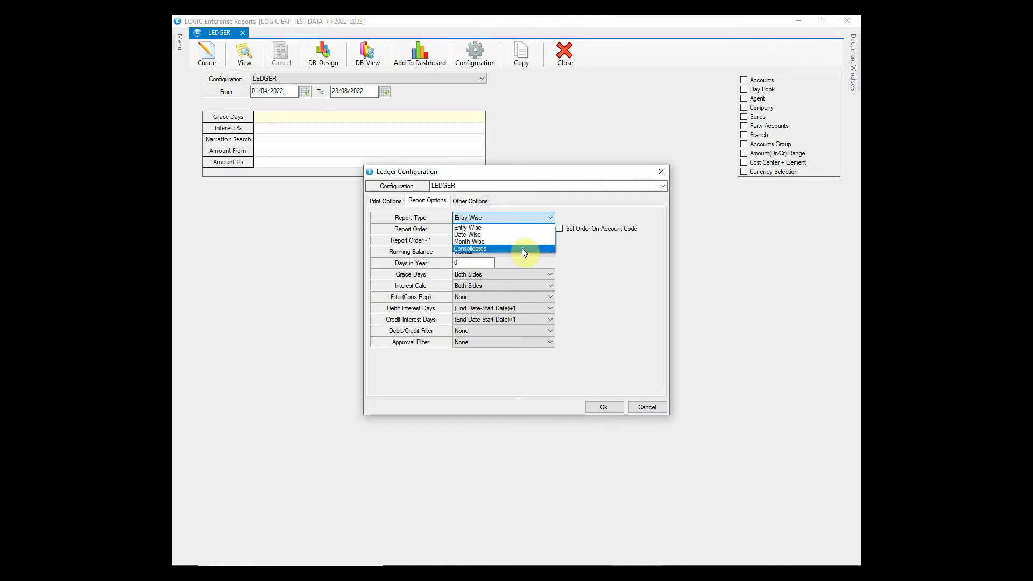
{"action": "left_click", "coordinate": [528, 215]}
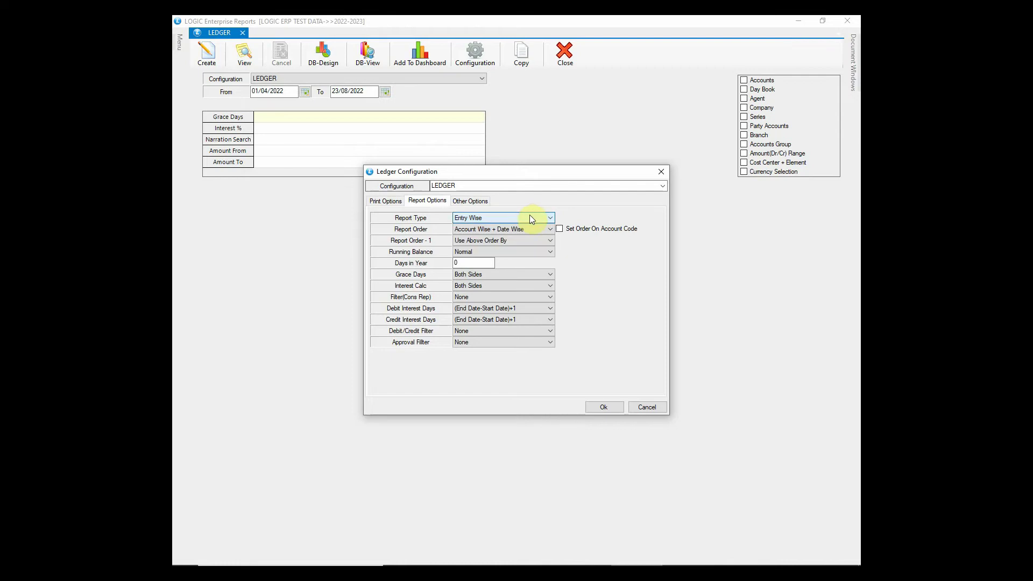
{"action": "left_click", "coordinate": [620, 406]}
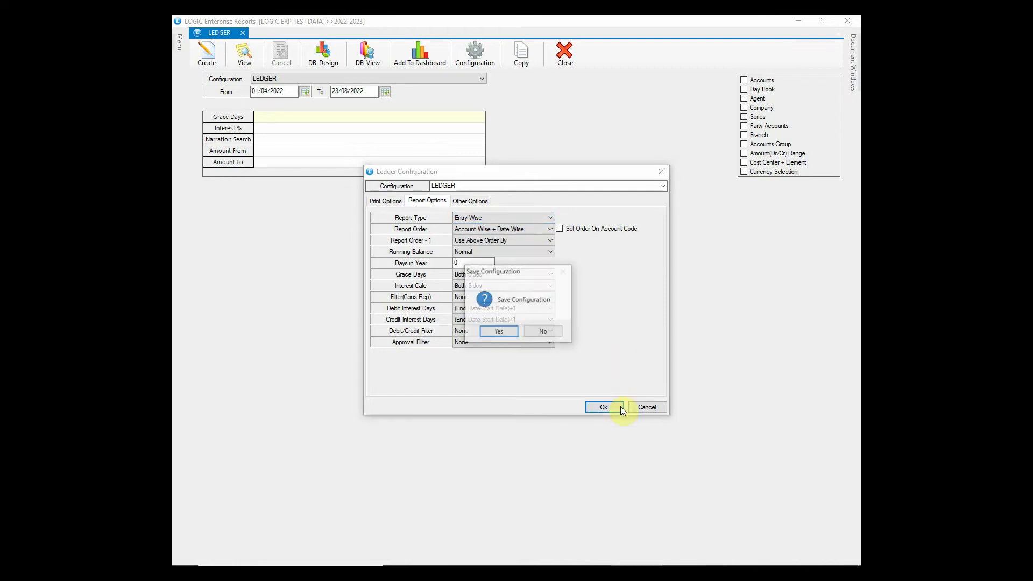
{"action": "left_click", "coordinate": [505, 332]}
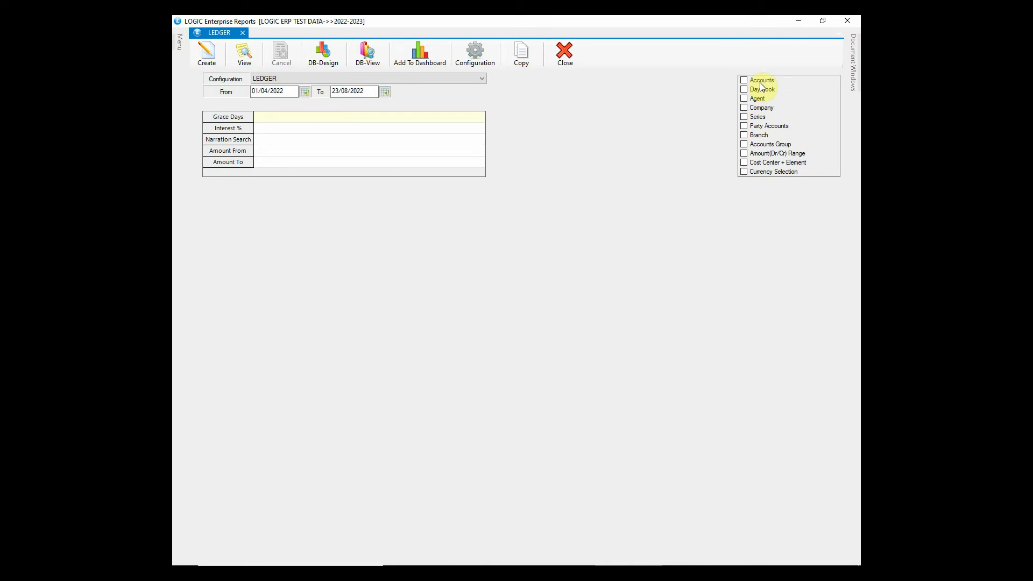
Step: Regenerate the ledger filtered to the AASTHA TRADERS account
{"action": "left_click", "coordinate": [743, 81]}
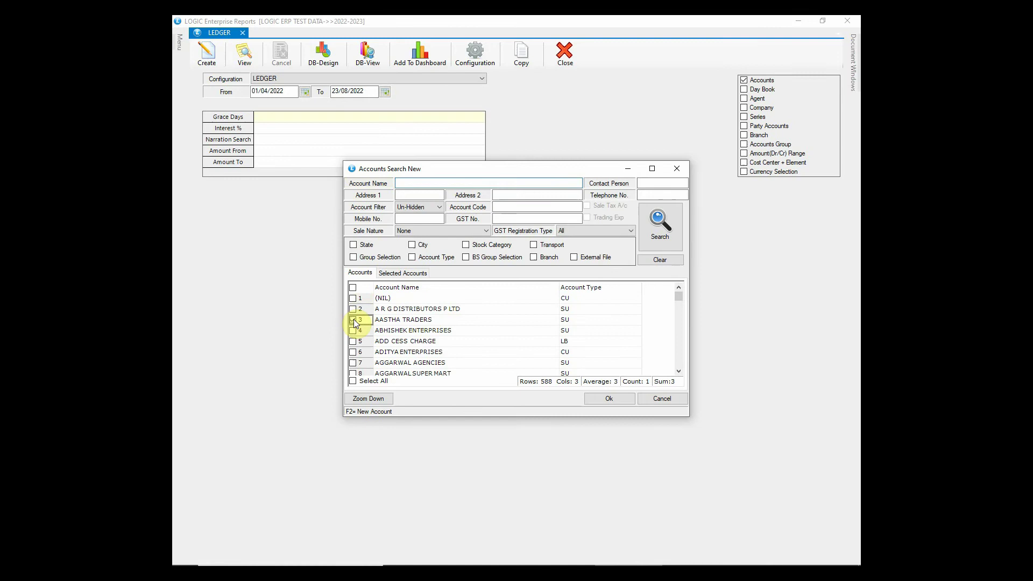
{"action": "left_click", "coordinate": [395, 321]}
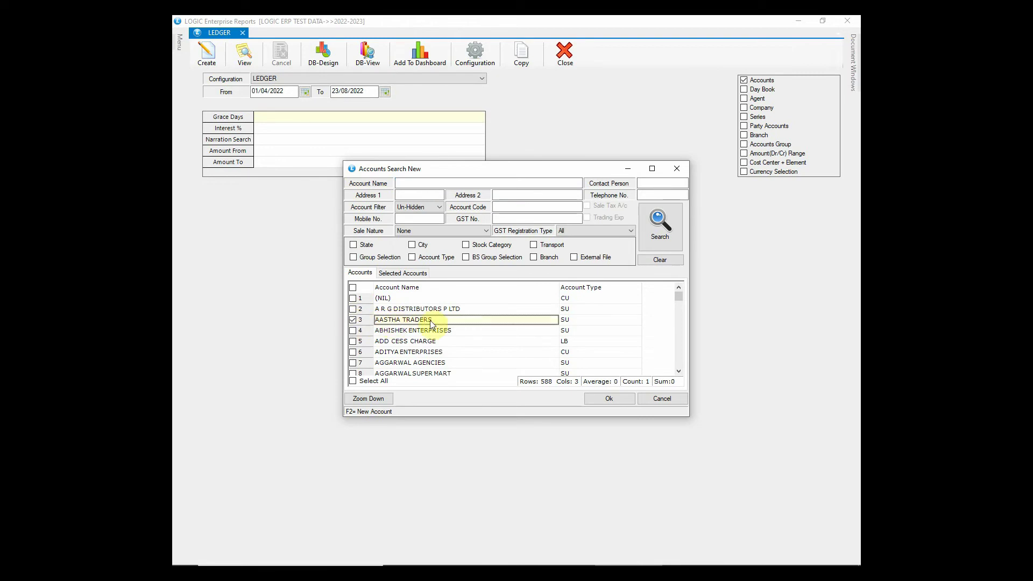
{"action": "left_click", "coordinate": [608, 399]}
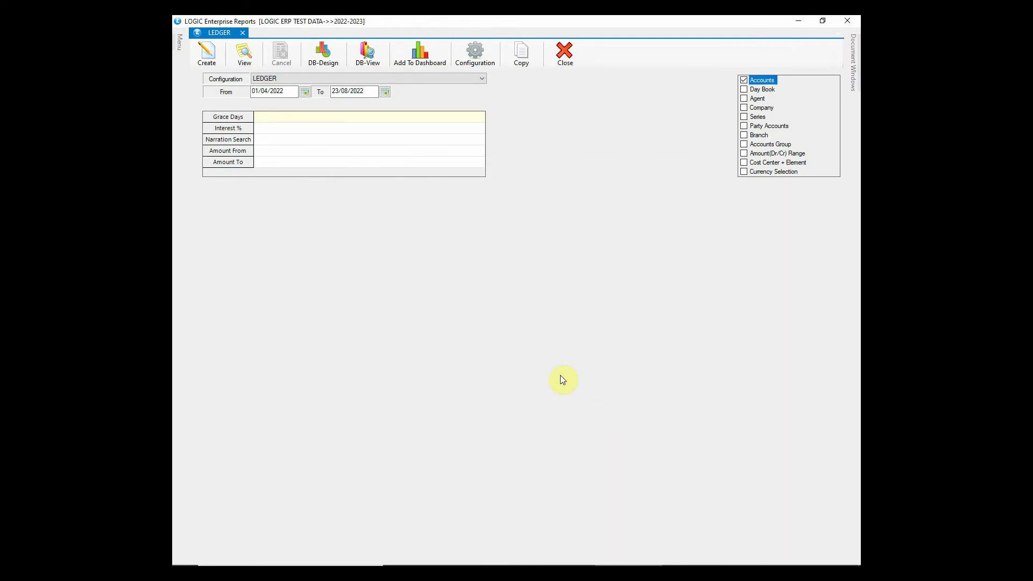
{"action": "left_click", "coordinate": [207, 58]}
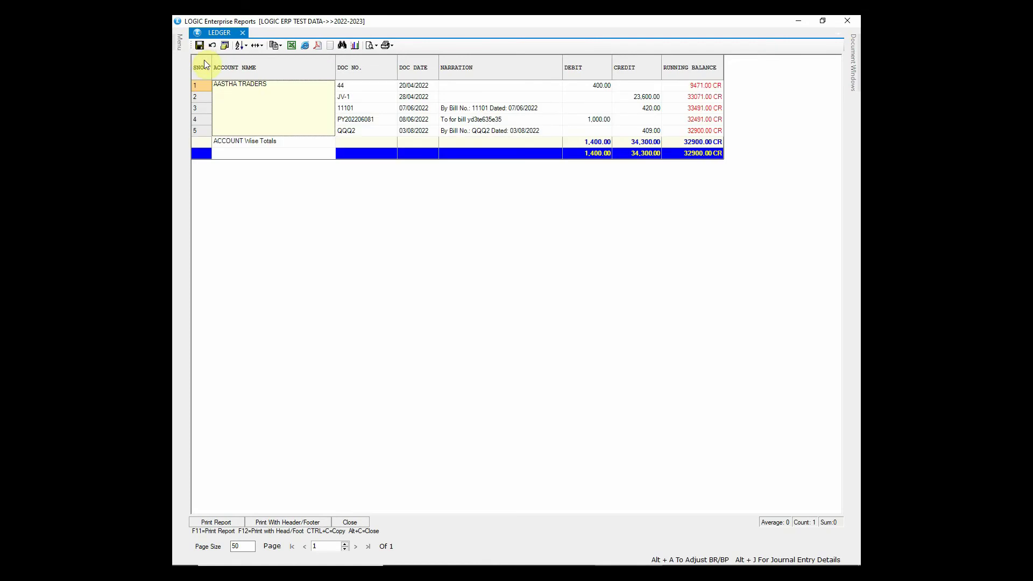
Step: Review the entries and totals (420.00 credit, closing balance), then select document 11101
{"action": "left_click", "coordinate": [371, 88]}
{"action": "left_click", "coordinate": [427, 86]}
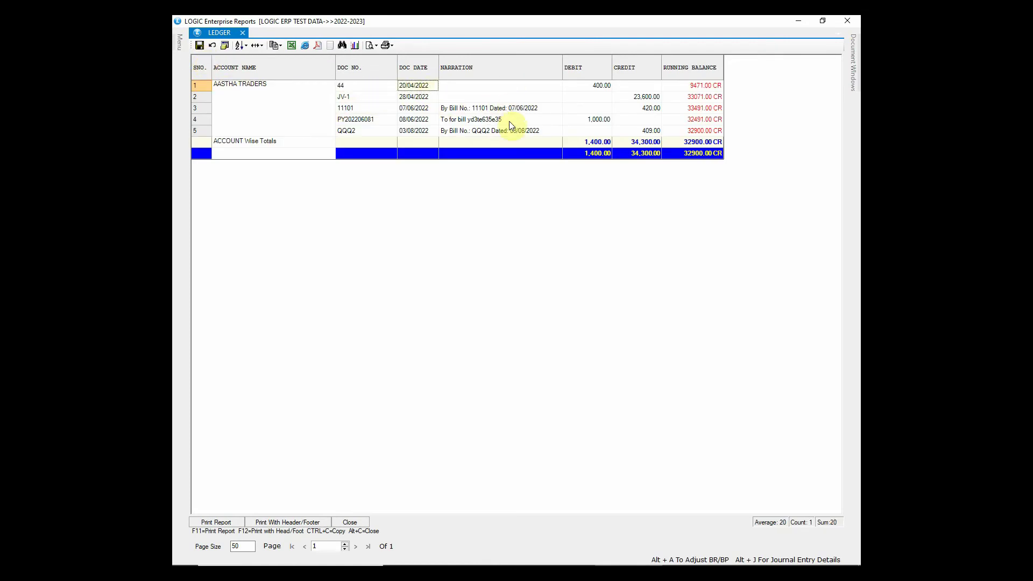
{"action": "left_click", "coordinate": [592, 143]}
{"action": "left_click", "coordinate": [646, 97]}
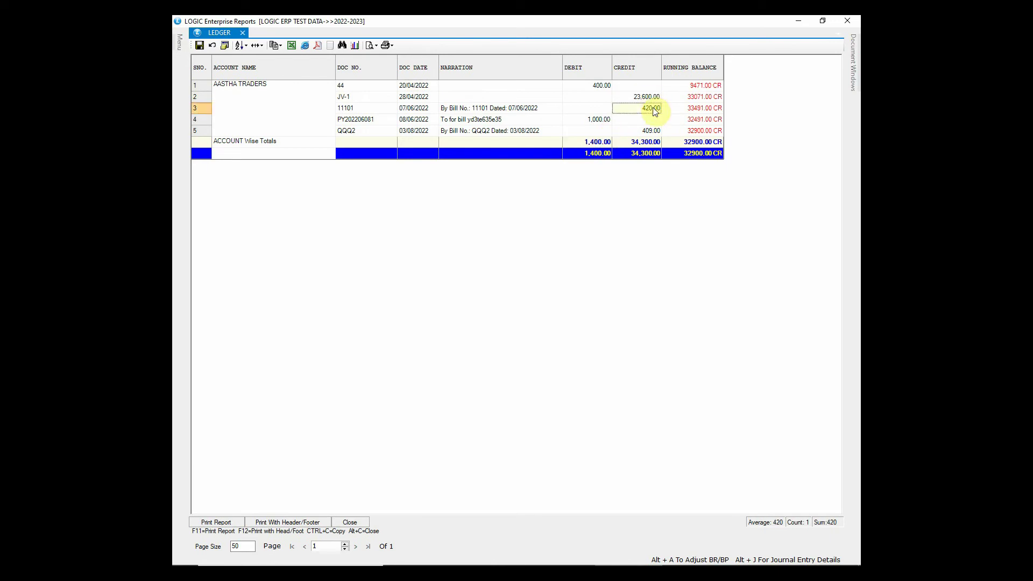
{"action": "left_click", "coordinate": [649, 141]}
{"action": "left_click", "coordinate": [709, 143]}
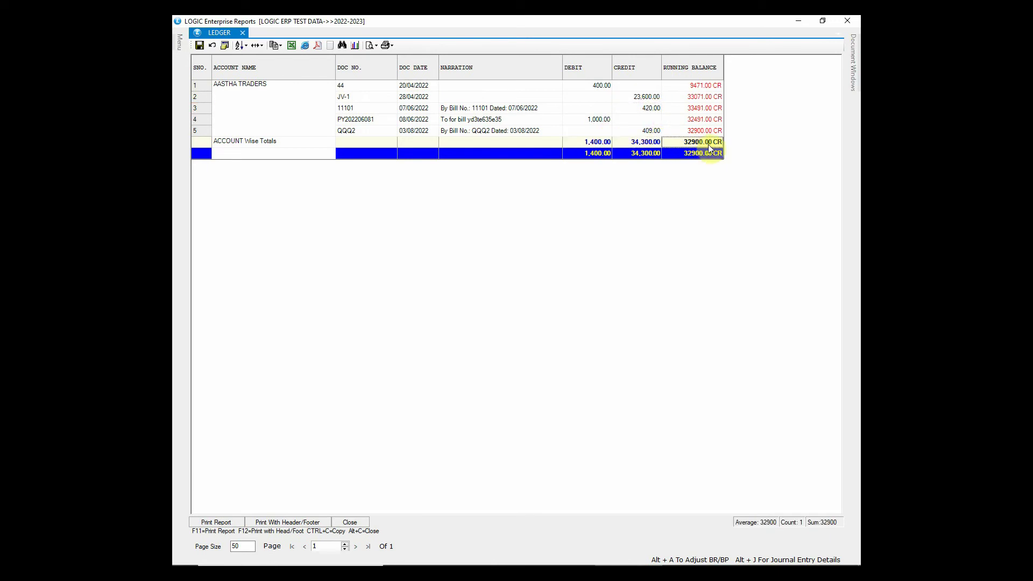
{"action": "left_click", "coordinate": [493, 108]}
{"action": "left_click", "coordinate": [373, 114]}
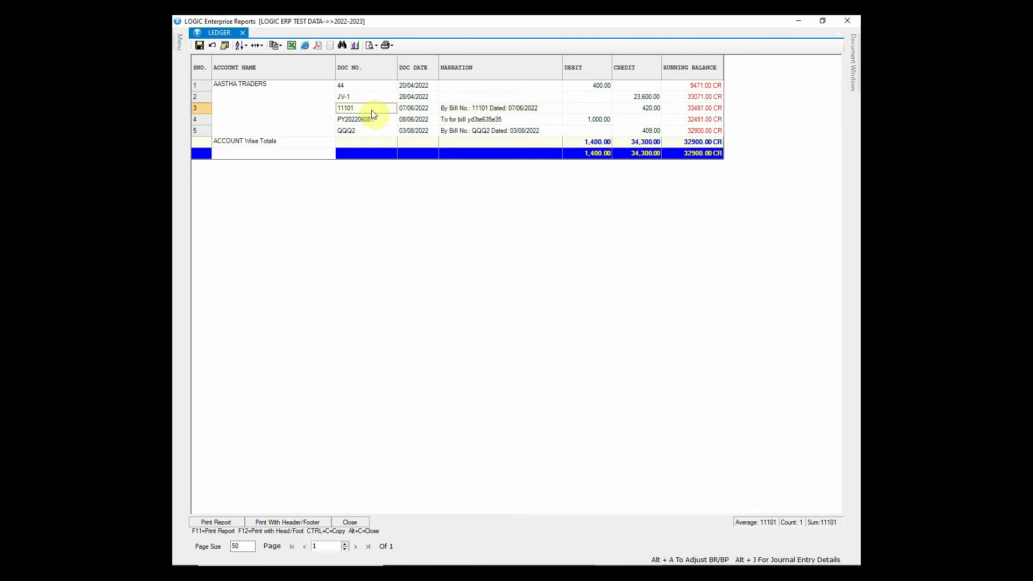
Step: Open purchase bill 11101, review its account and cookie item lines, then exit without saving
{"action": "double_click", "coordinate": [373, 112]}
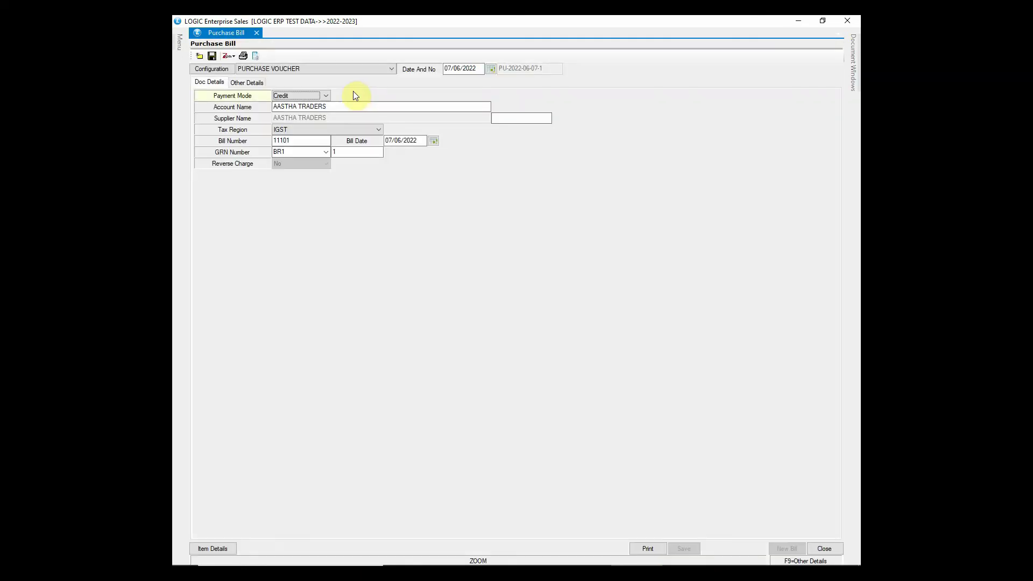
{"action": "left_click", "coordinate": [347, 107]}
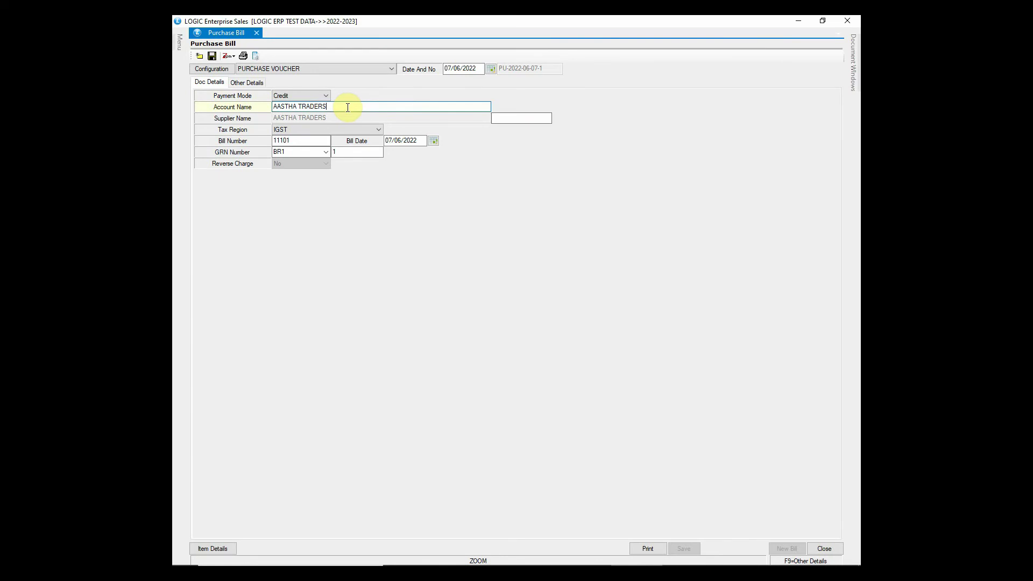
{"action": "left_click", "coordinate": [226, 549]}
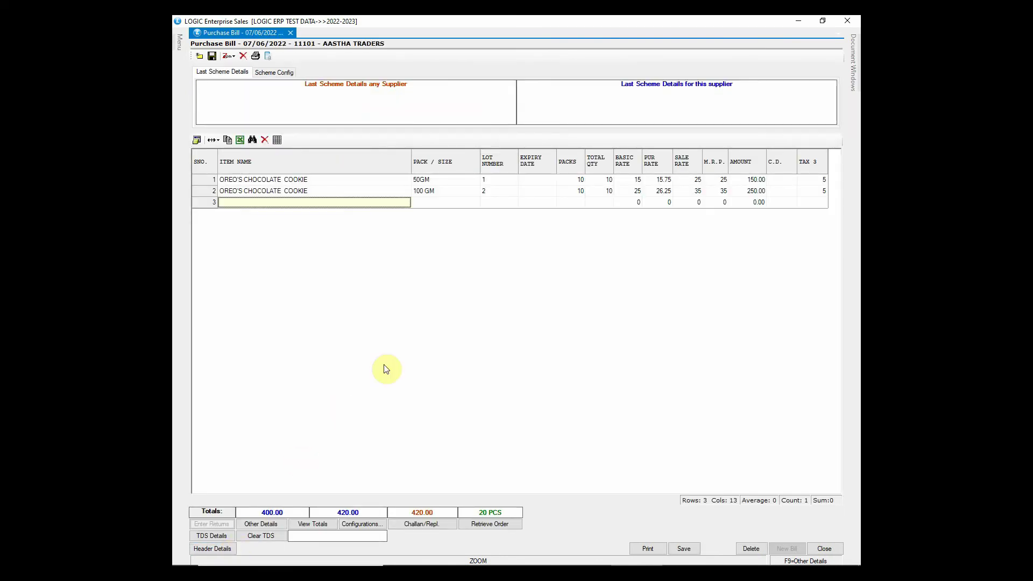
{"action": "key", "text": "Escape"}
{"action": "left_click", "coordinate": [513, 331]}
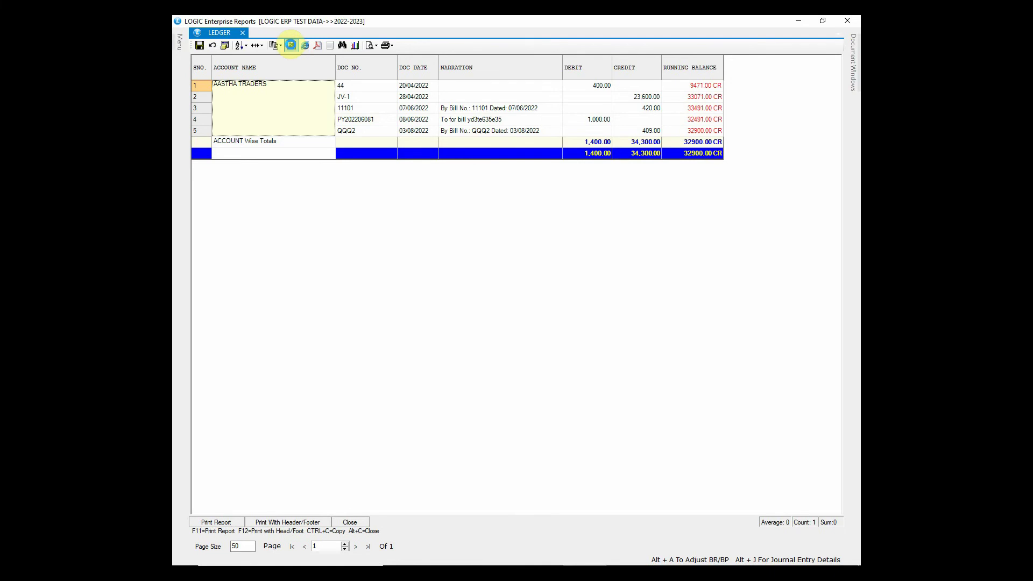
Step: Save the AASTHA TRADERS ledger as an Excel file on the Desktop, view it in Calc, then close Calc
{"action": "left_click", "coordinate": [291, 44]}
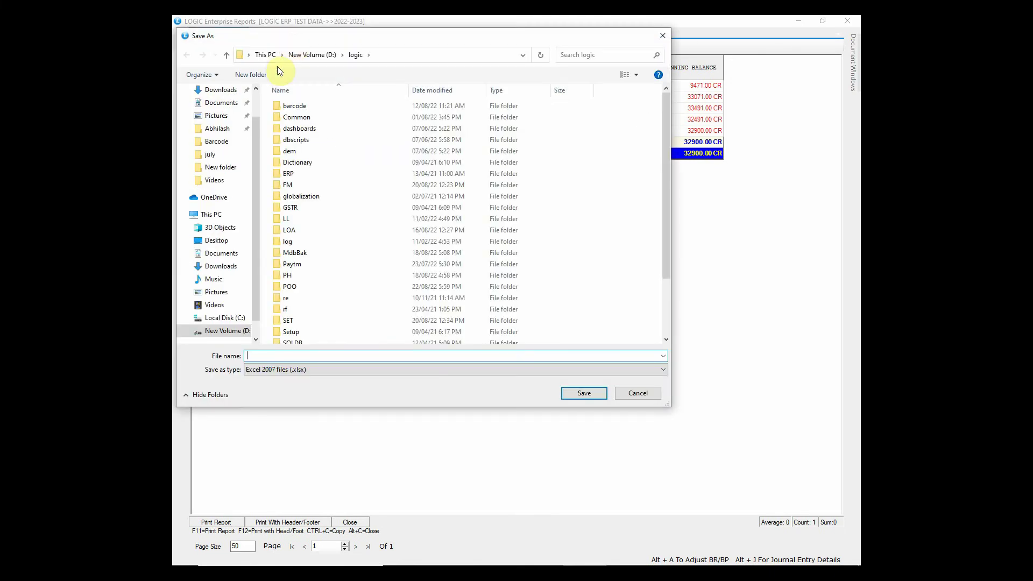
{"action": "scroll", "coordinate": [242, 129], "scroll_direction": "up", "scroll_amount": 2}
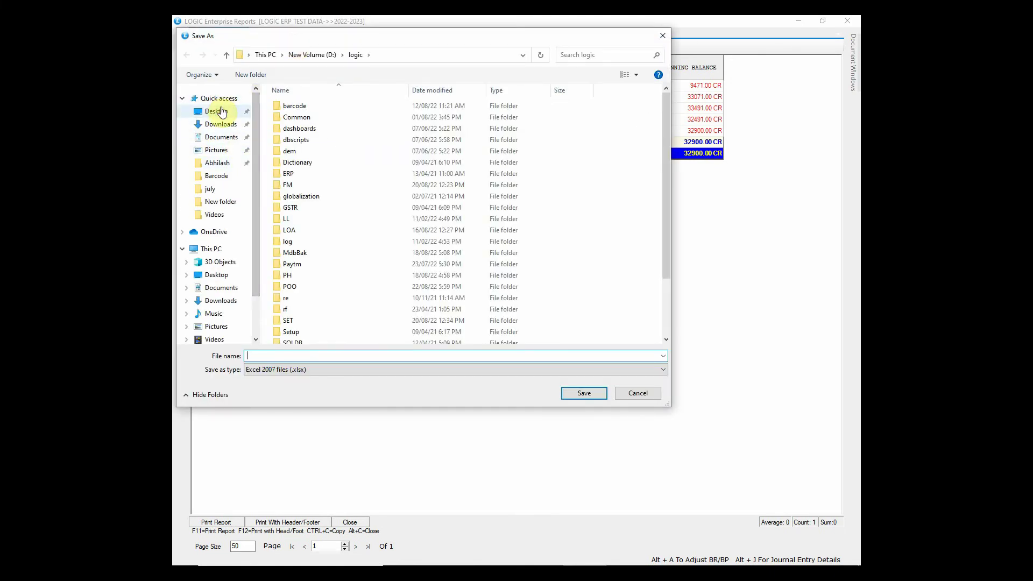
{"action": "left_click", "coordinate": [218, 111]}
{"action": "left_click", "coordinate": [284, 355]}
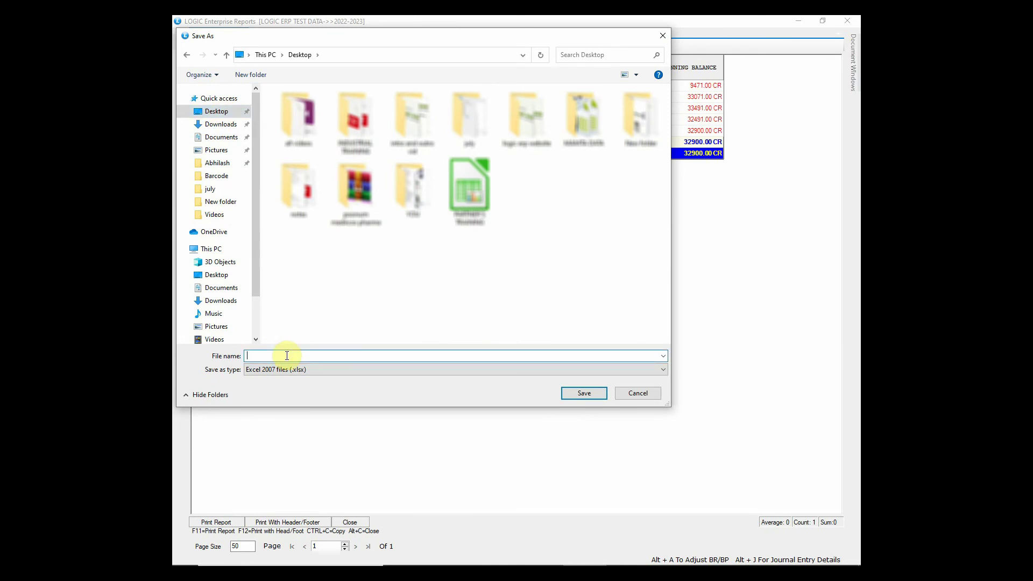
{"action": "type", "text": "legder of as"}
{"action": "key", "text": "Return"}
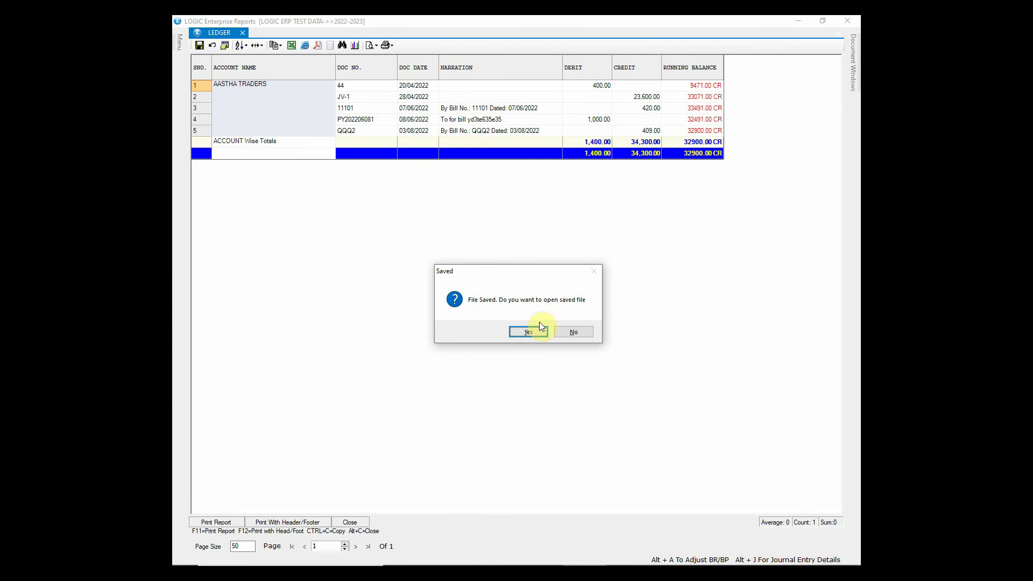
{"action": "left_click", "coordinate": [528, 331]}
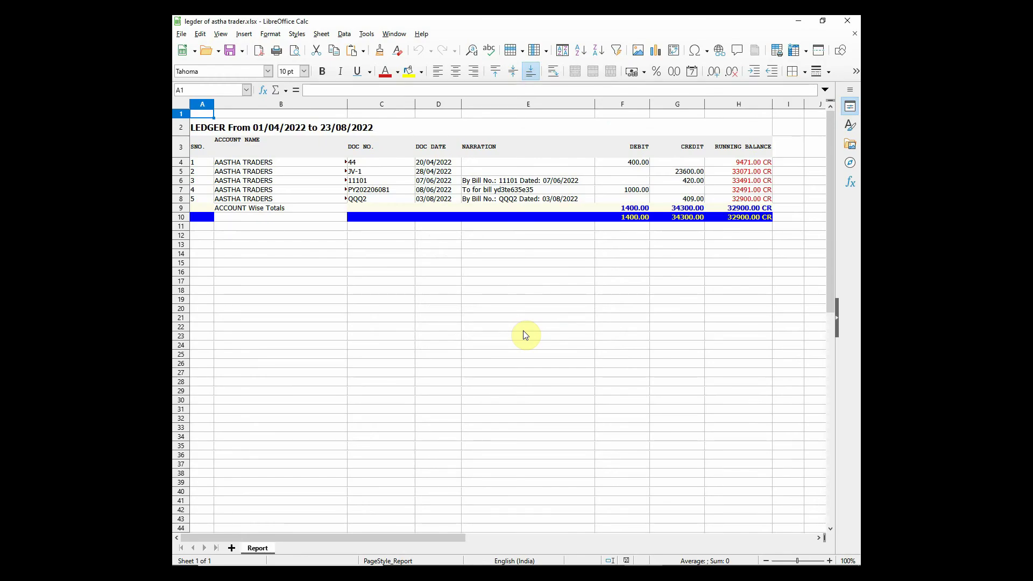
{"action": "left_click", "coordinate": [843, 21]}
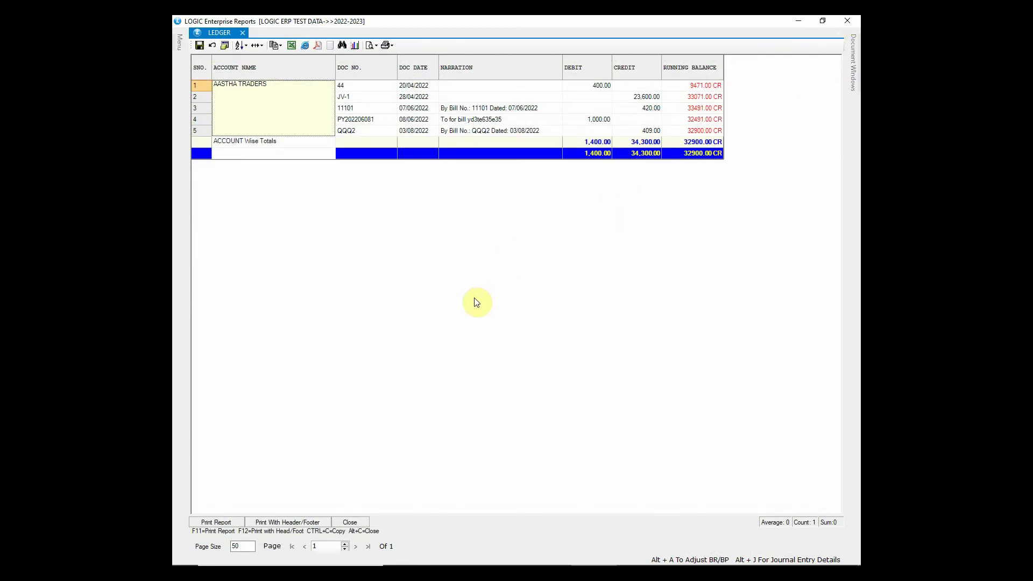
{"action": "key", "text": "Right"}
{"action": "key", "text": "Down"}
{"action": "key", "text": "Down"}
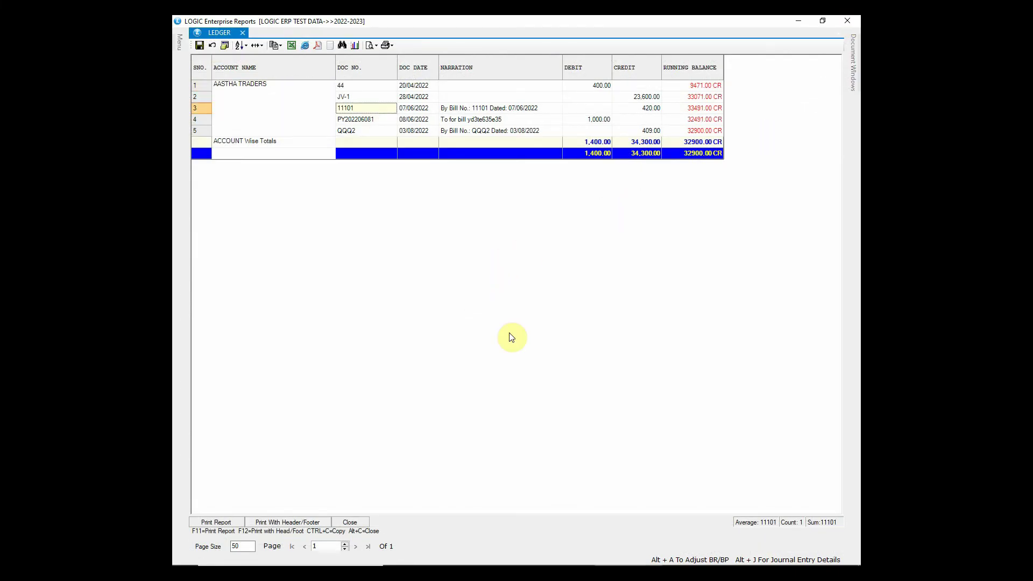
{"action": "left_click", "coordinate": [212, 522]}
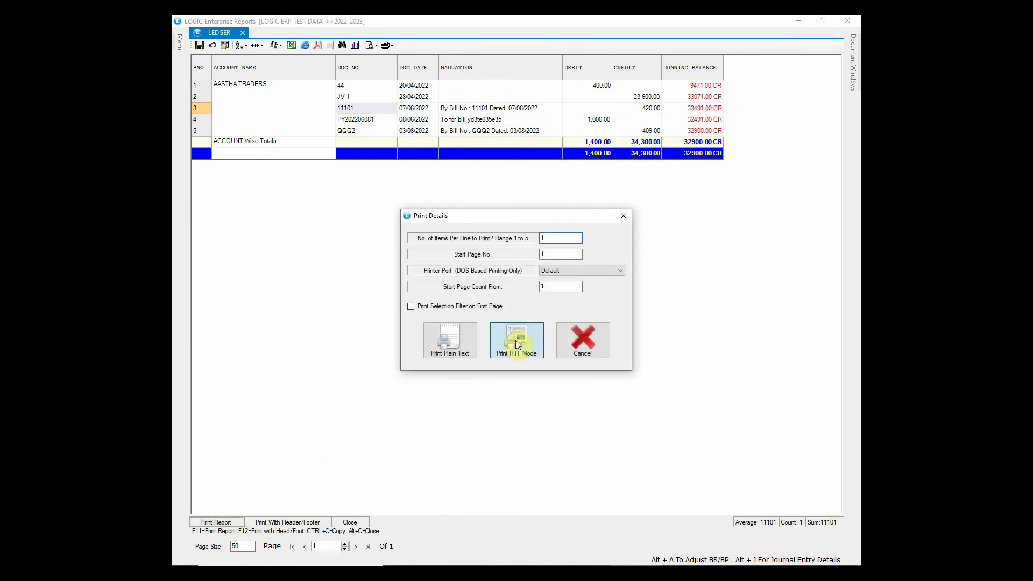
{"action": "left_click", "coordinate": [516, 340]}
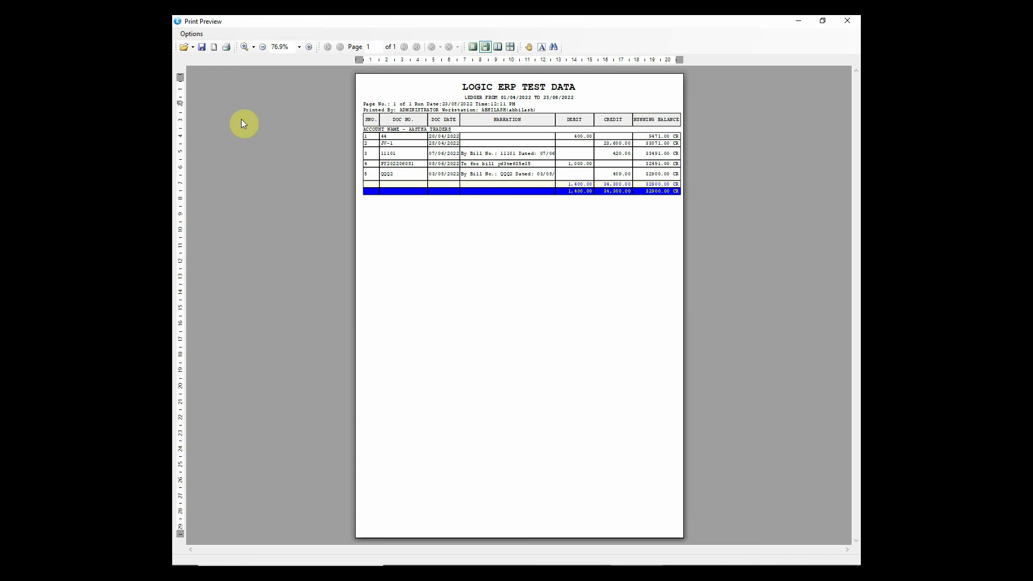
{"action": "left_click", "coordinate": [310, 47]}
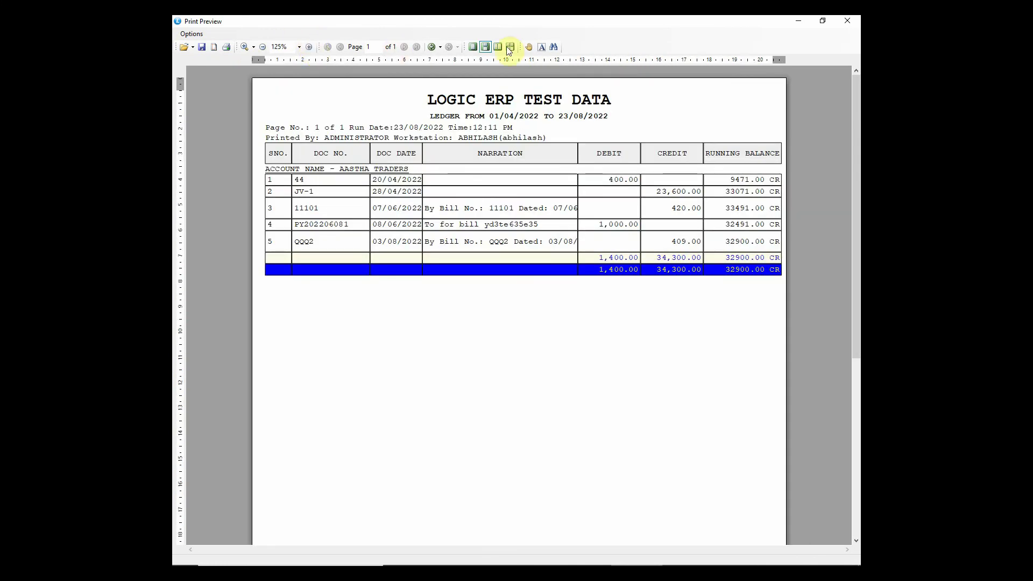
{"action": "left_click", "coordinate": [854, 18]}
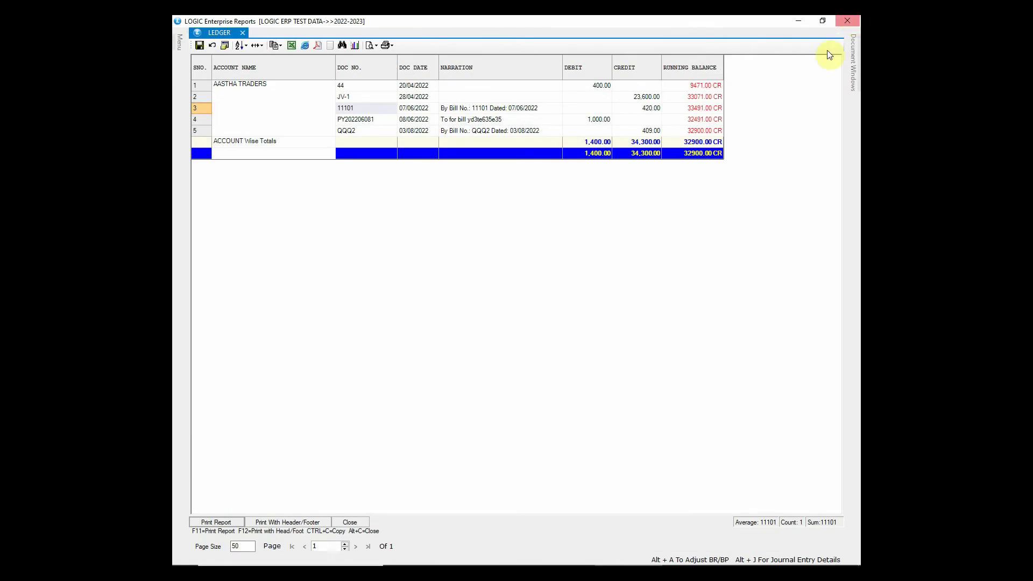
Step: Generate the consolidated ledger for the level-1 AMRITSAR accounts group under general grouping
{"action": "left_click", "coordinate": [356, 522]}
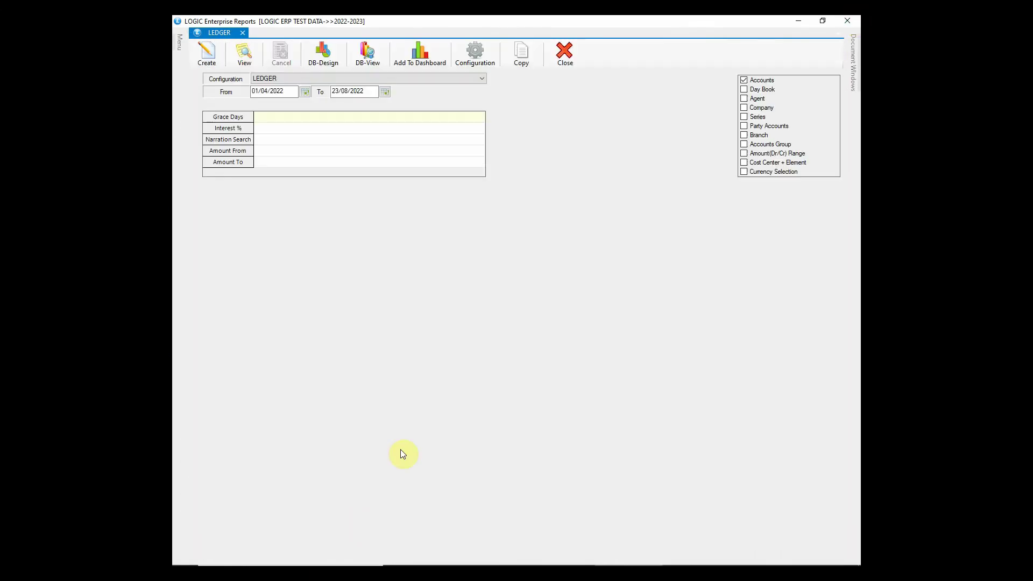
{"action": "left_click", "coordinate": [743, 144]}
{"action": "left_click", "coordinate": [526, 201]}
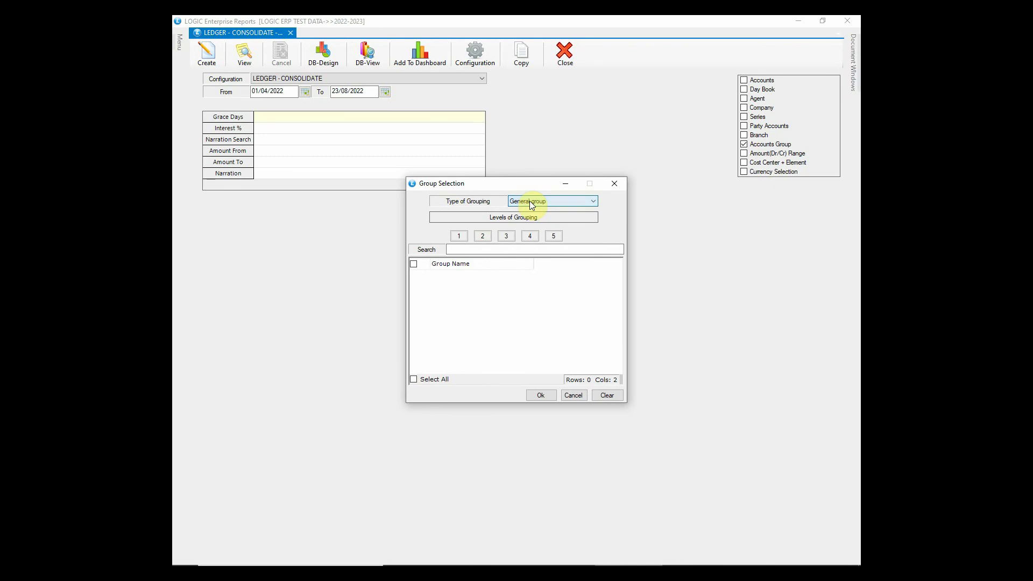
{"action": "left_click", "coordinate": [459, 236]}
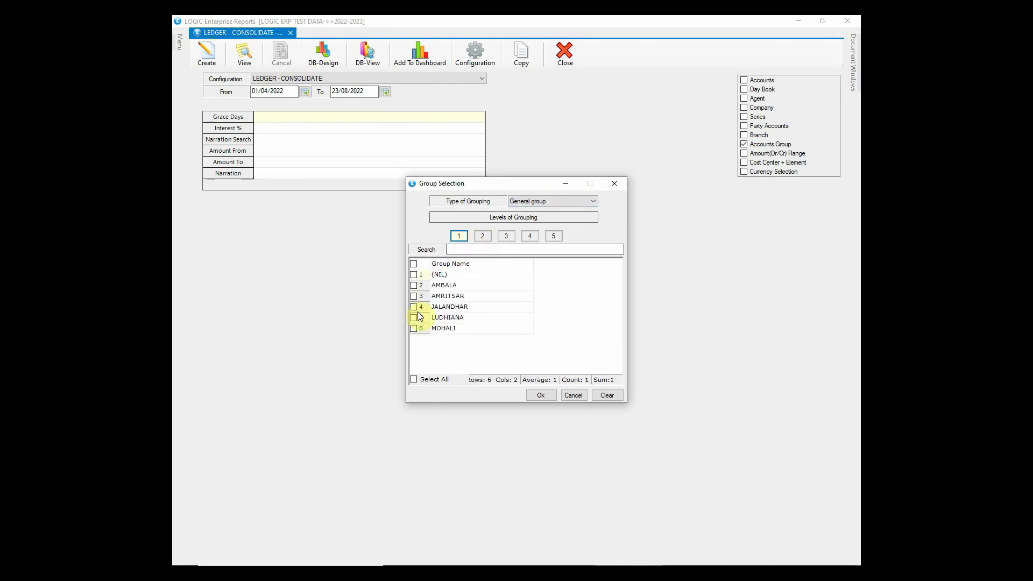
{"action": "left_click", "coordinate": [411, 296]}
{"action": "left_click", "coordinate": [457, 301]}
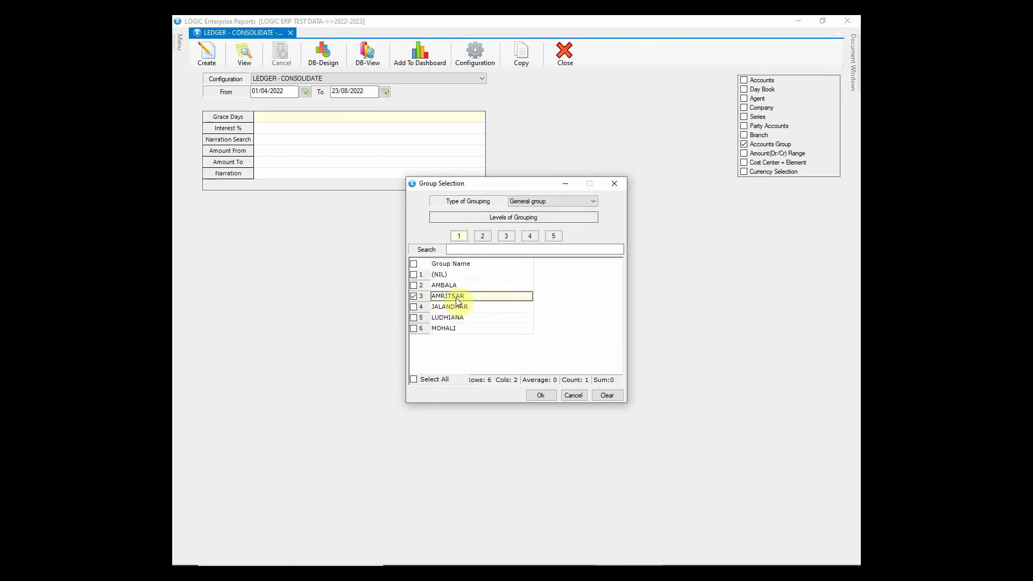
{"action": "left_click", "coordinate": [534, 396]}
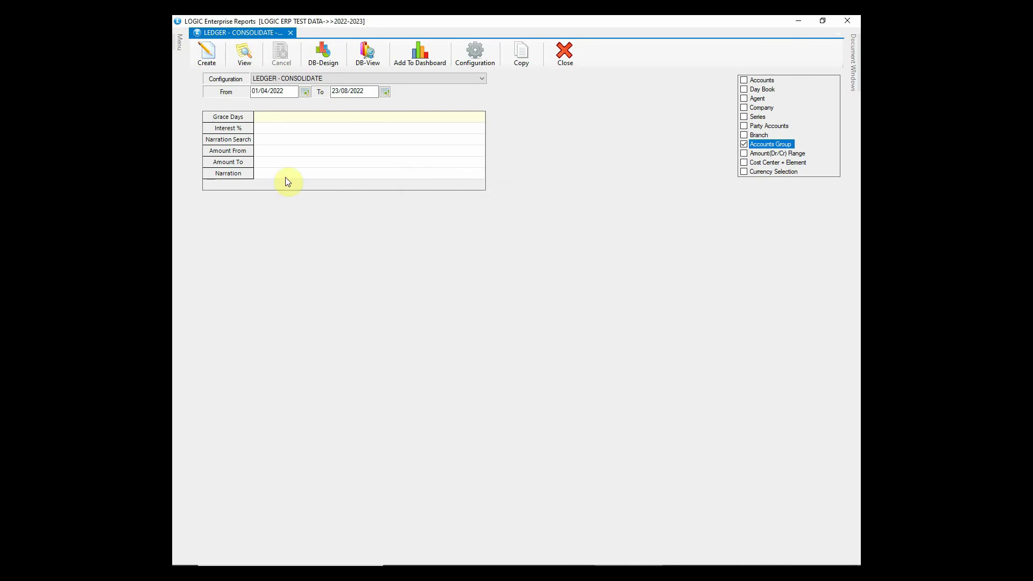
{"action": "left_click", "coordinate": [207, 52]}
Step: Open Set Column Attributes for the consolidated AMRITSAR ledger
{"action": "left_click", "coordinate": [225, 46]}
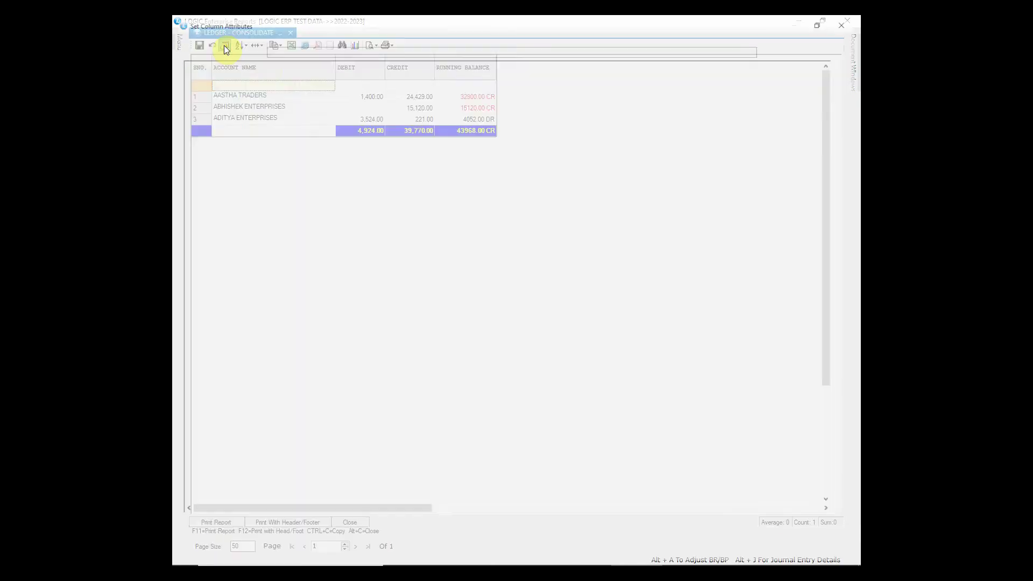